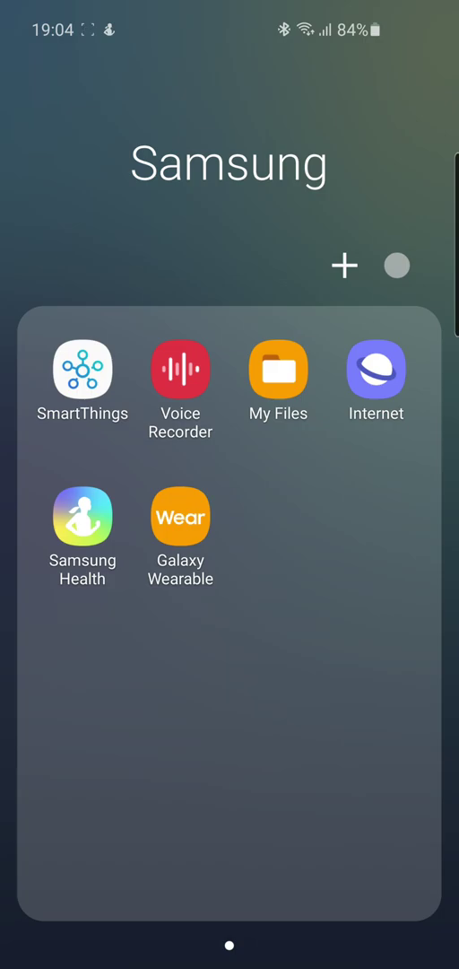
# Launch Samsung Health from the folder to reach its home dashboard
pyautogui.click(83, 516)
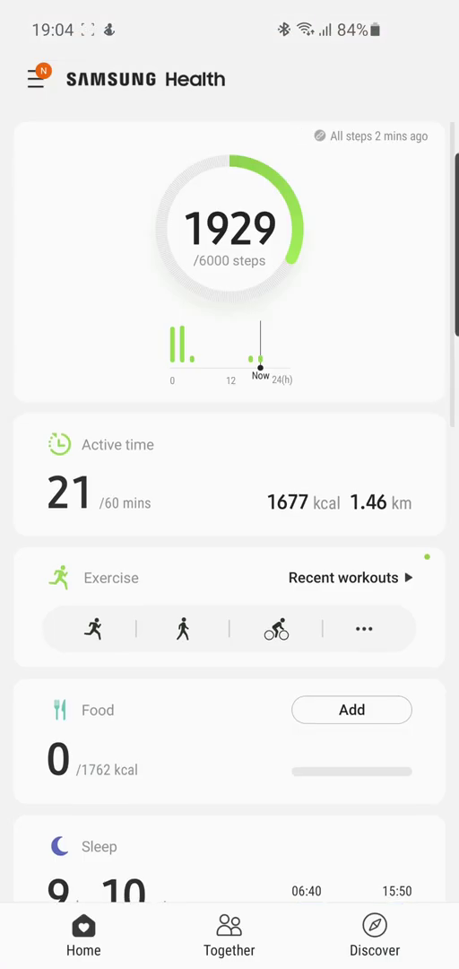
pyautogui.scroll(-10, 230, 538)
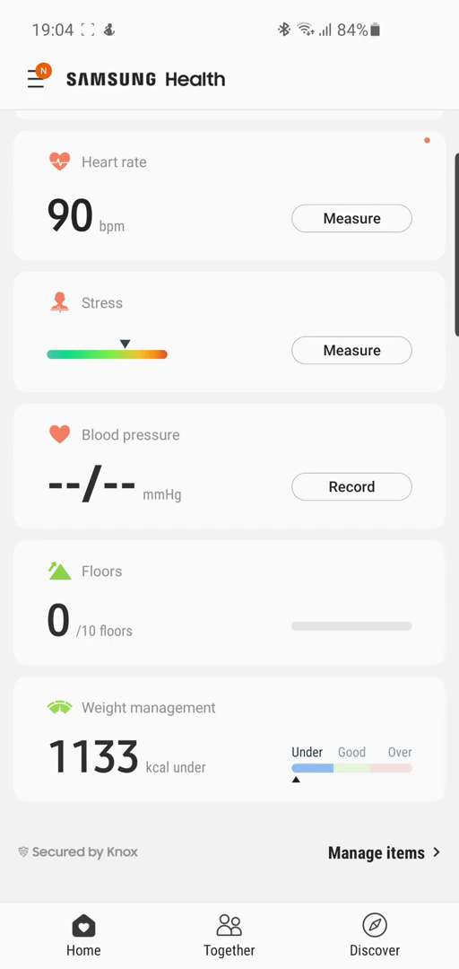
pyautogui.scroll(3, 230, 485)
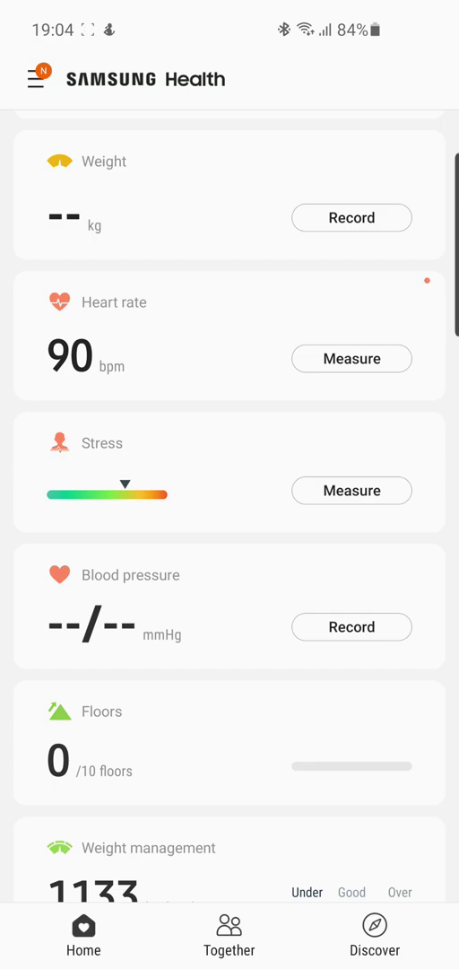
# Measure stress, reaching a Neutral result with 90 bpm heart rate and 98% blood oxygen
pyautogui.click(352, 490)
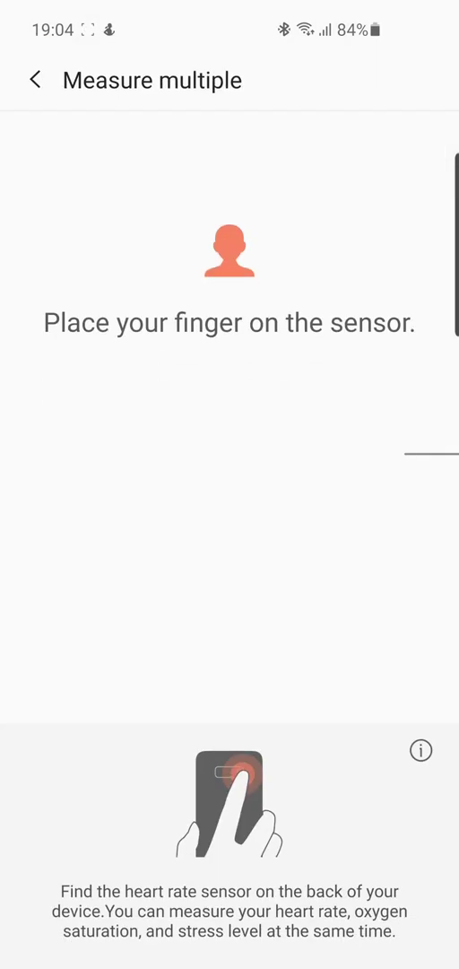
pyautogui.click(34, 80)
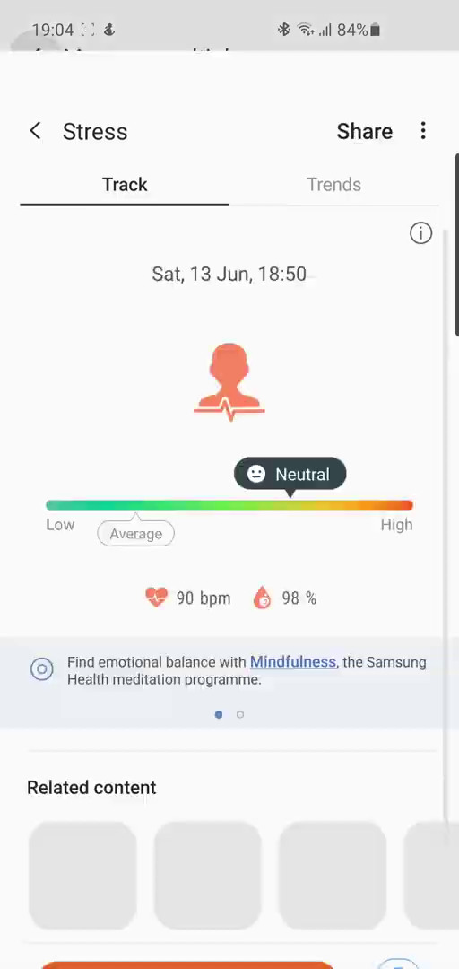